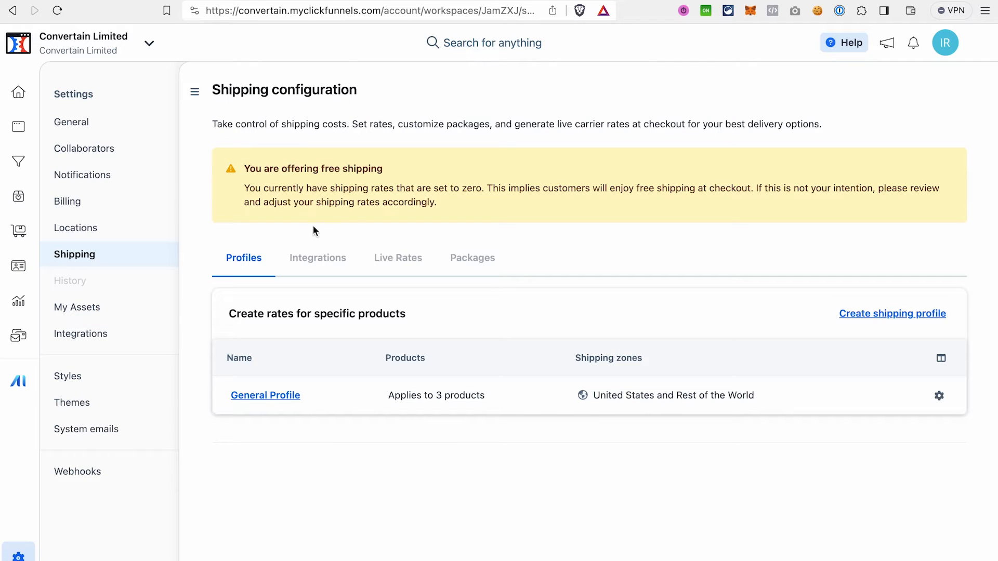
- Start connecting the Shippo shipping integration and sign up for a new Shippo account
left_click(317, 264)
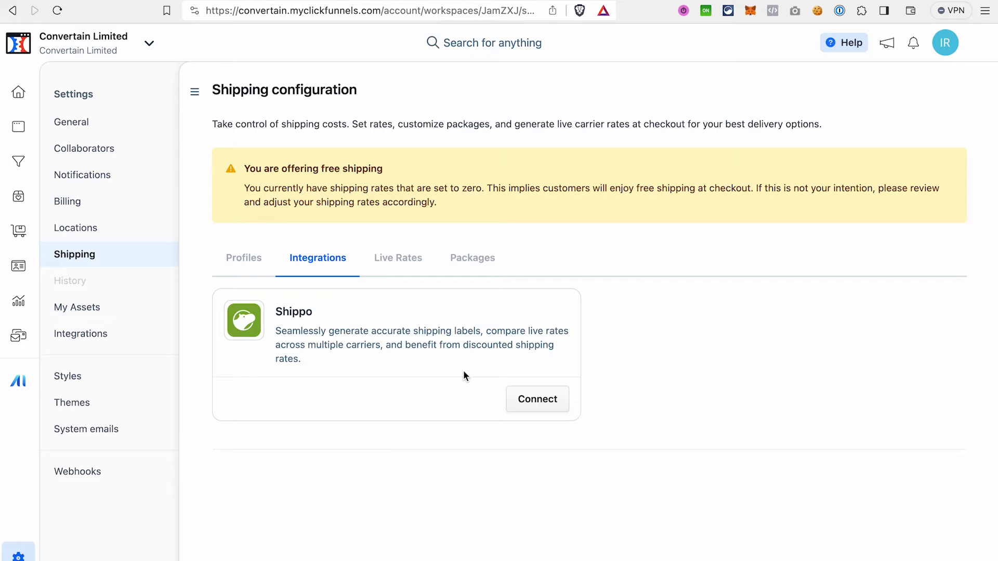
left_click(538, 403)
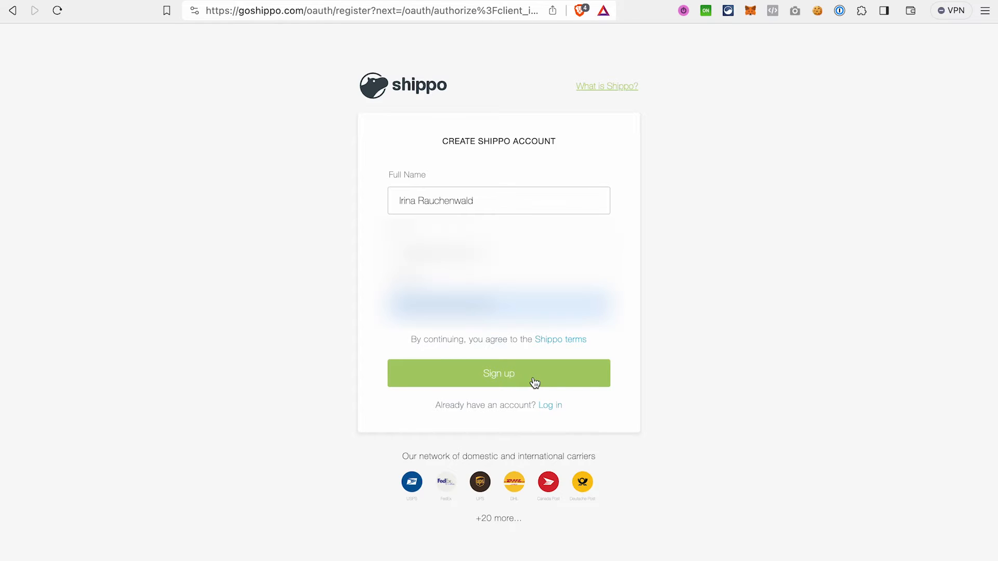
left_click(531, 375)
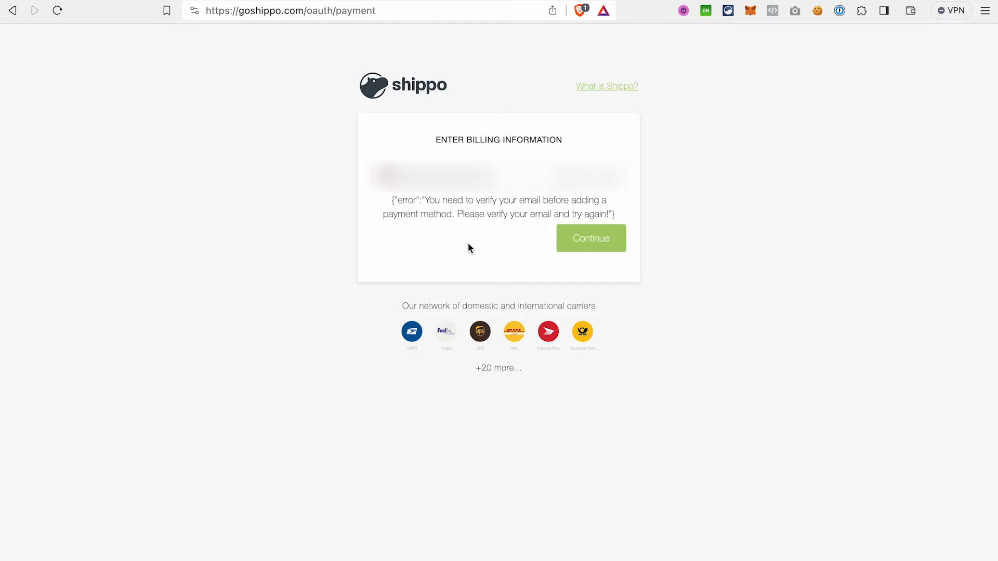
- Switch to Mail, activate the Shippo account from its activation e-mail, and allow ClickFunnels to access the account
mouse_move(2, 112)
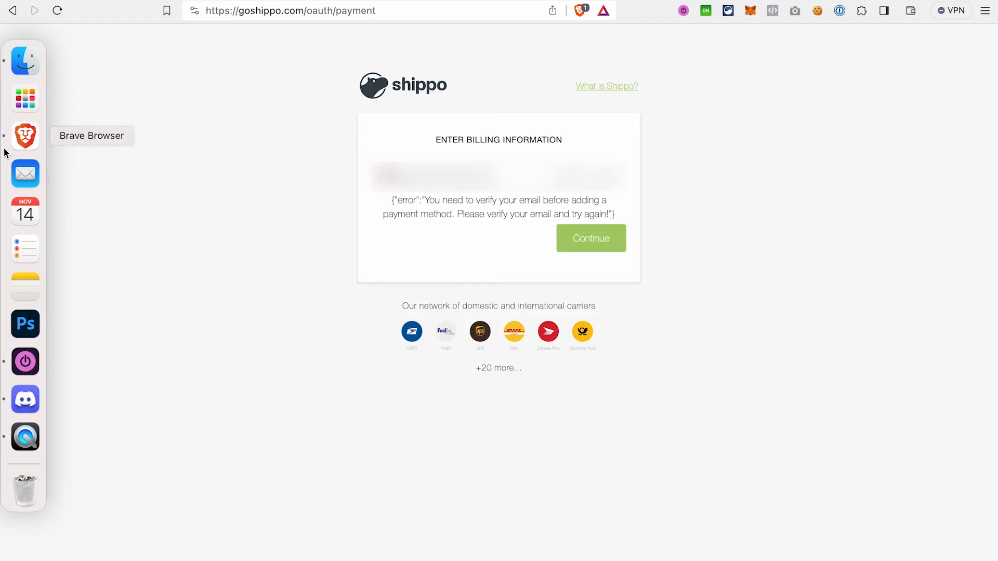
left_click(24, 172)
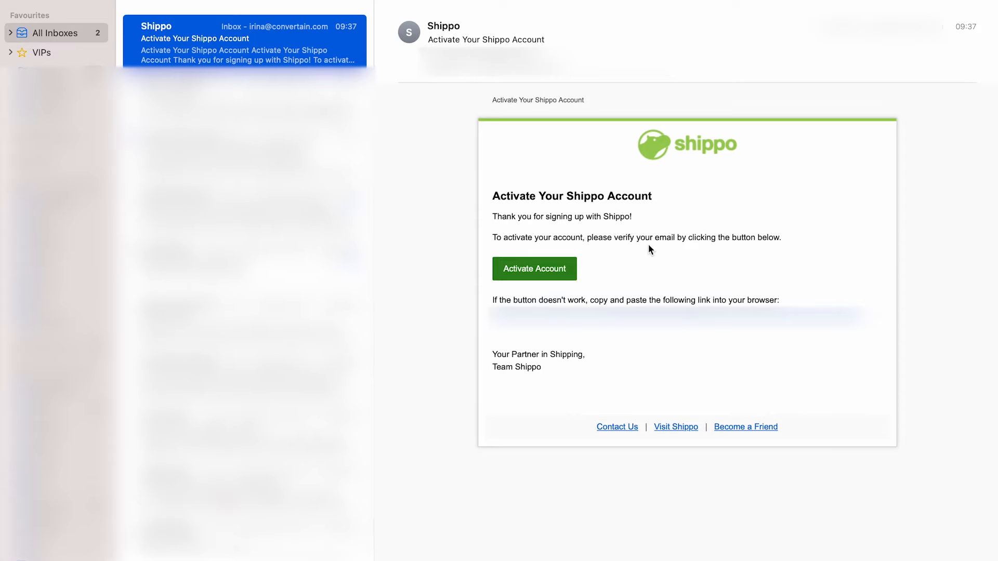
left_click(535, 271)
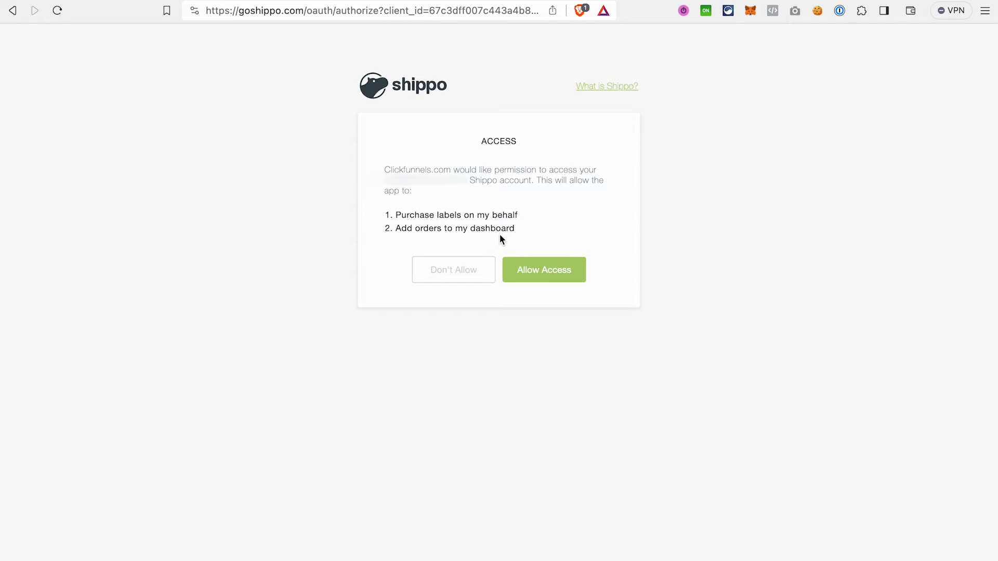
left_click(543, 271)
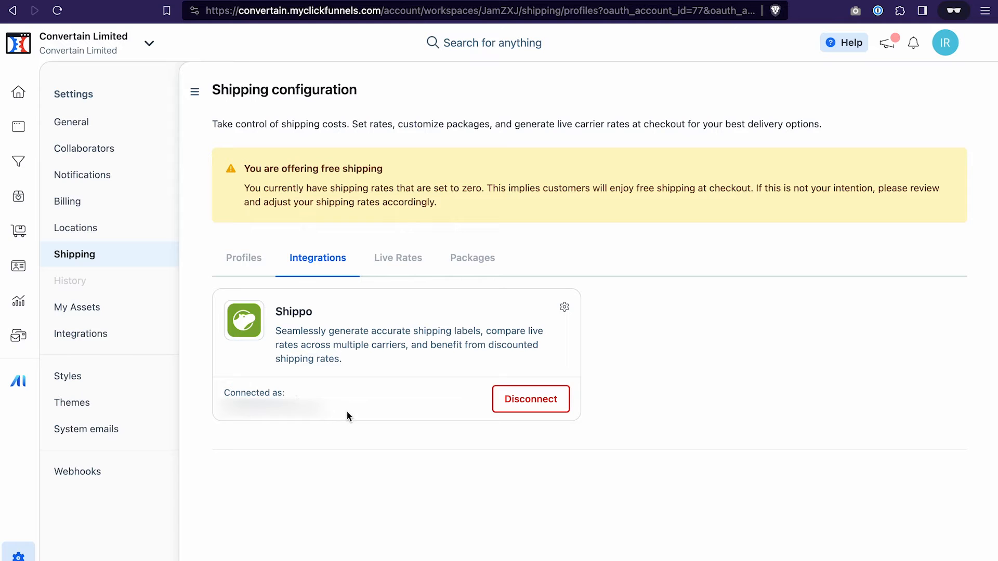
- Start a new shipping profile for specific products and name it Germany
left_click(565, 307)
left_click(241, 262)
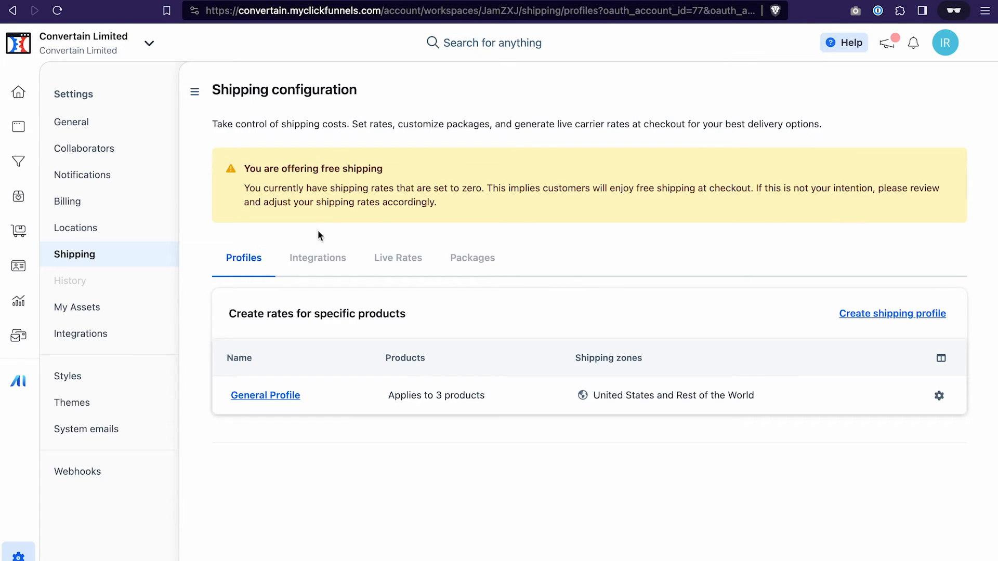
left_click(881, 313)
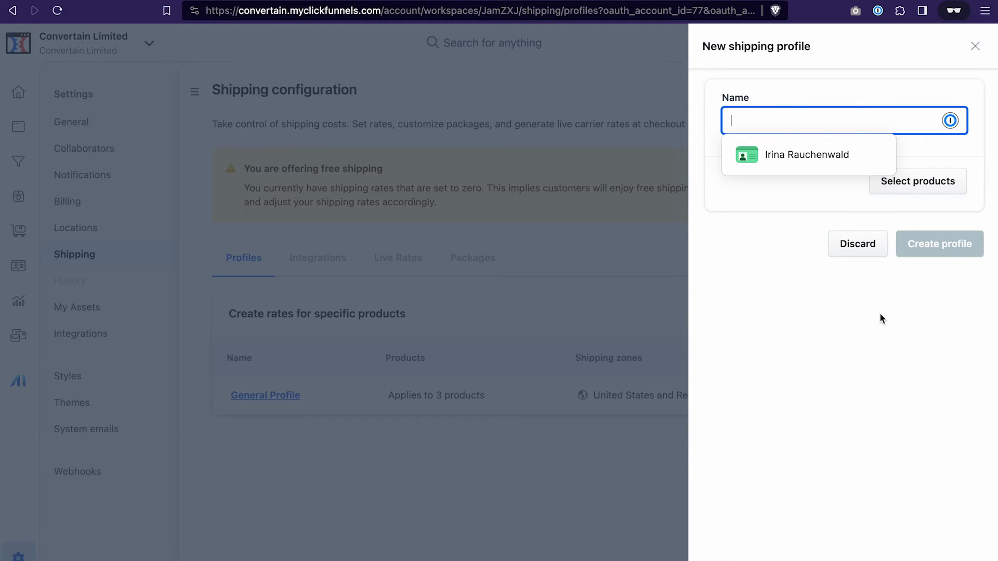
key("ctrl+space")
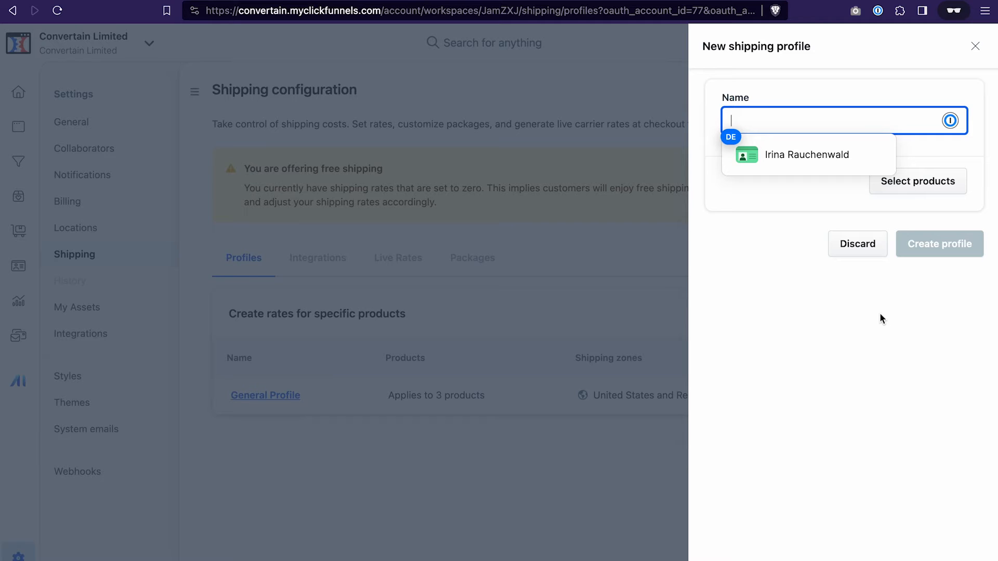
type("Germany")
left_click(808, 91)
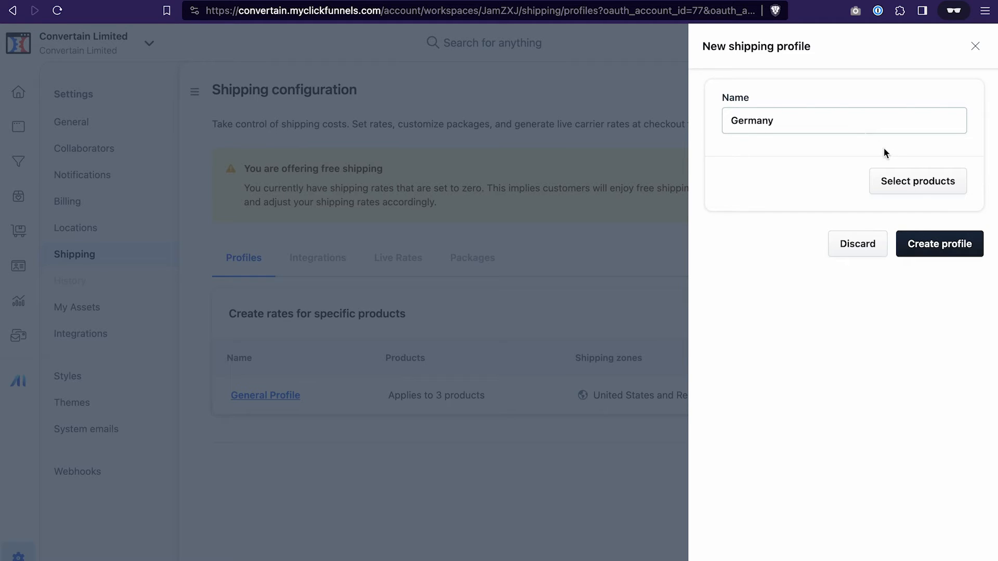
- Add all variants of Physical Product Example to the Germany shipping profile and create the profile
left_click(917, 186)
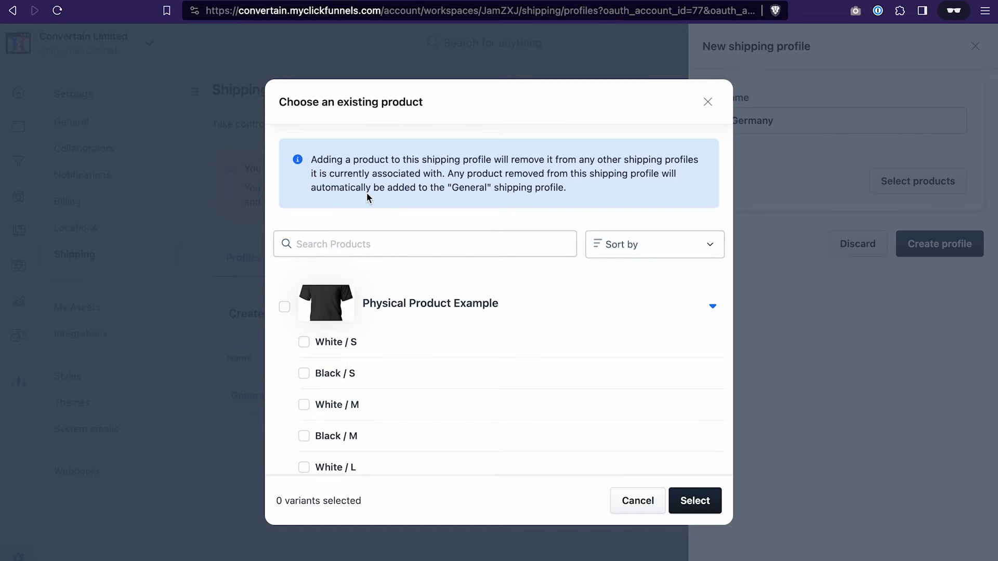
left_click(282, 310)
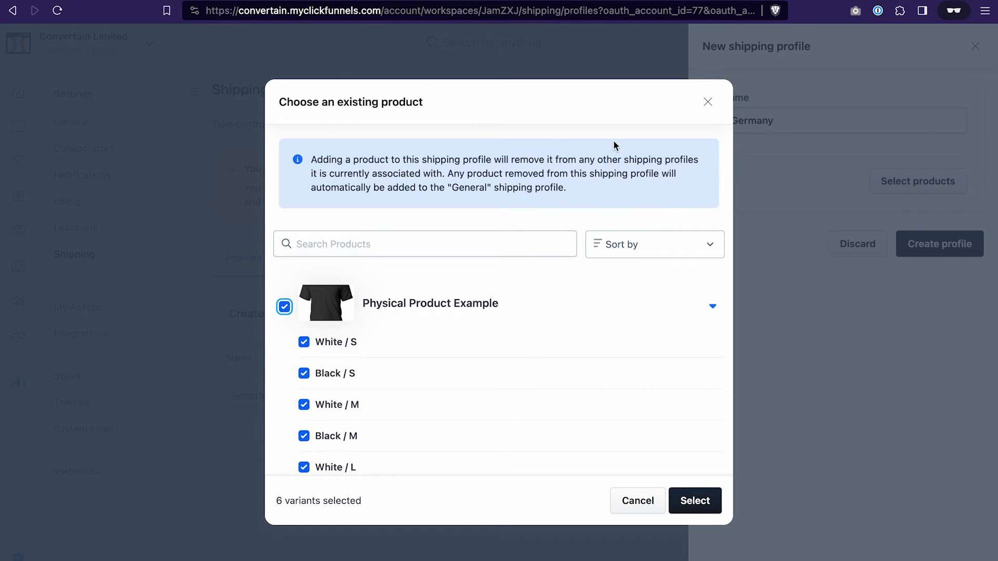
left_click(698, 504)
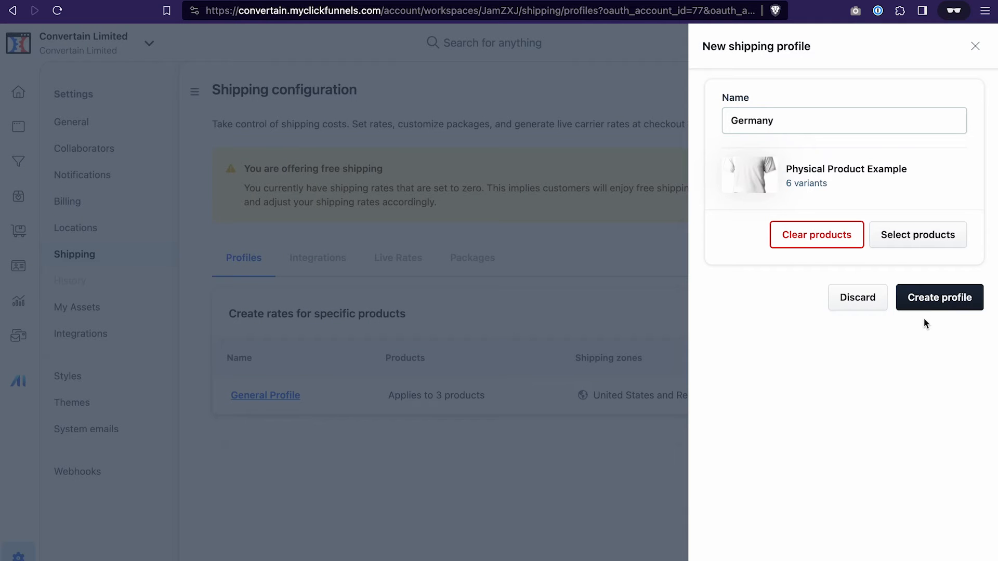
left_click(943, 305)
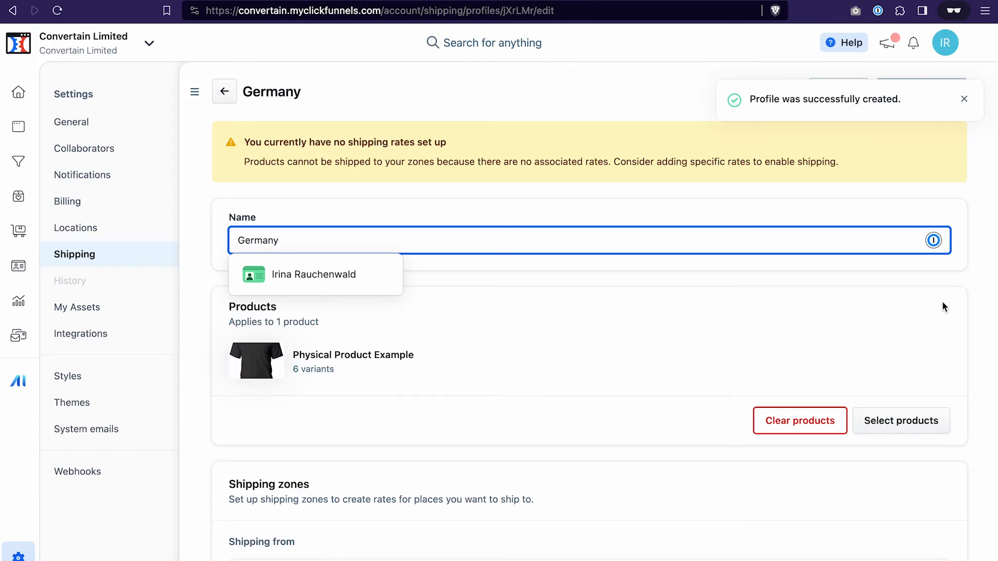
left_click(650, 419)
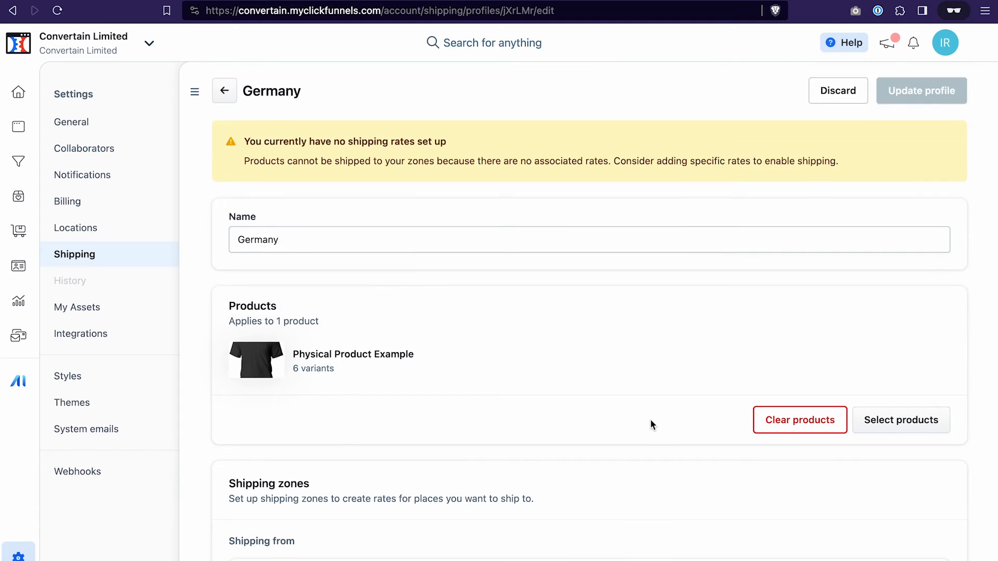
- Create a shipping zone named Germany in the profile, covering the country Germany
scroll(650, 419, "down", 3)
scroll(650, 419, "down", 3)
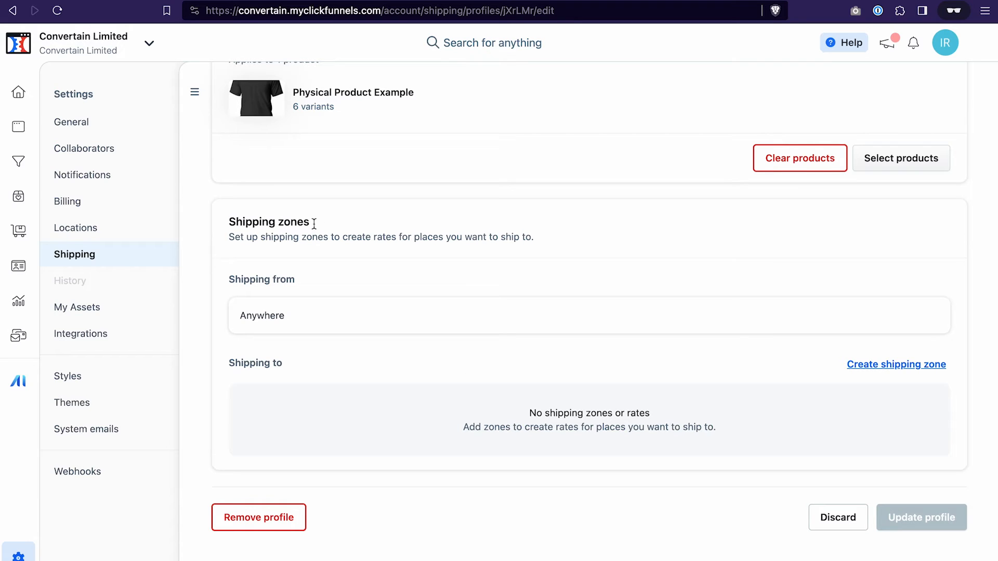
left_click(908, 364)
type("Germany")
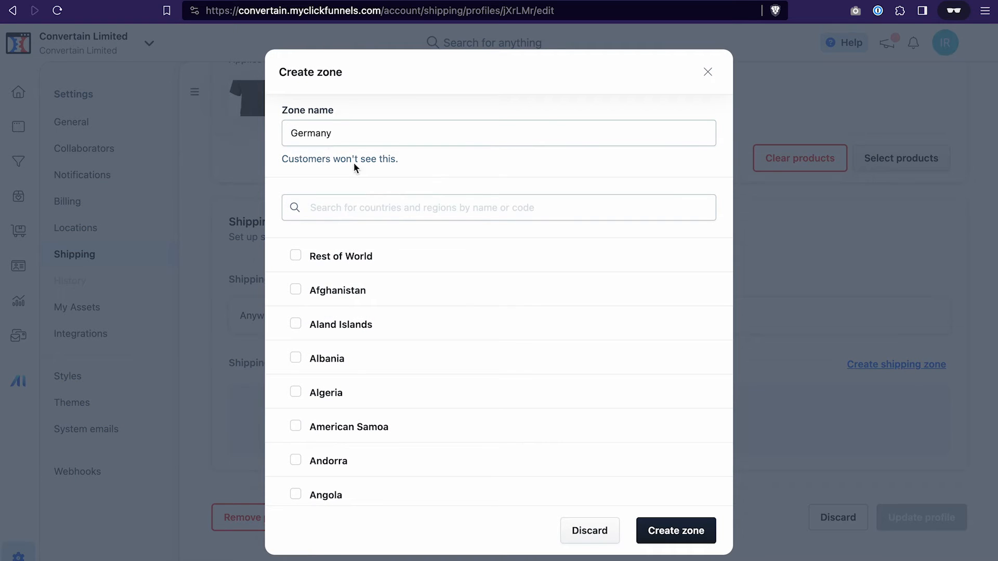
left_click(347, 215)
type("german")
left_click(295, 256)
left_click(698, 533)
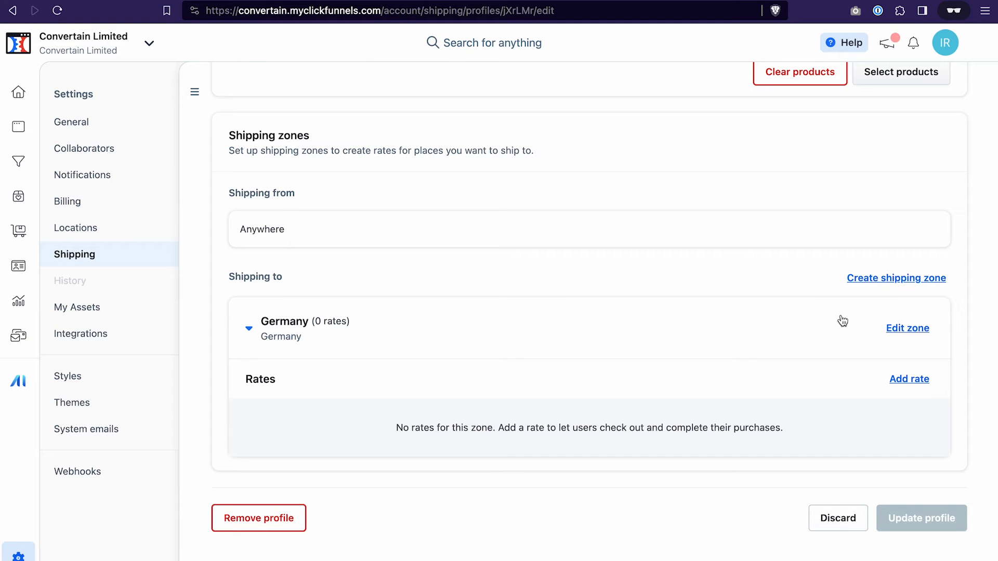
- Start a self-defined rate for the Germany zone with the new rate name Standard Shipping
left_click(904, 381)
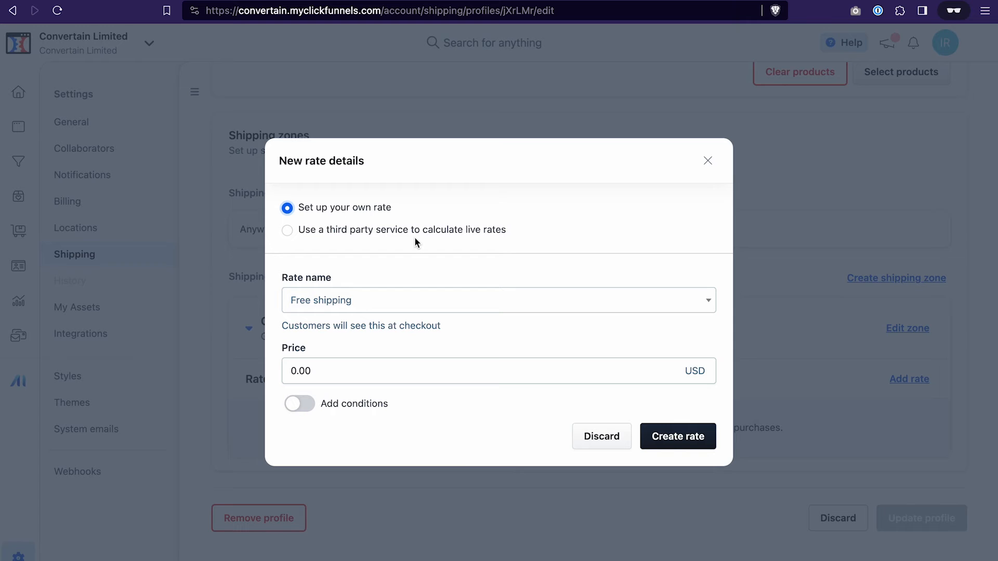
left_click(287, 231)
left_click(287, 241)
left_click(355, 307)
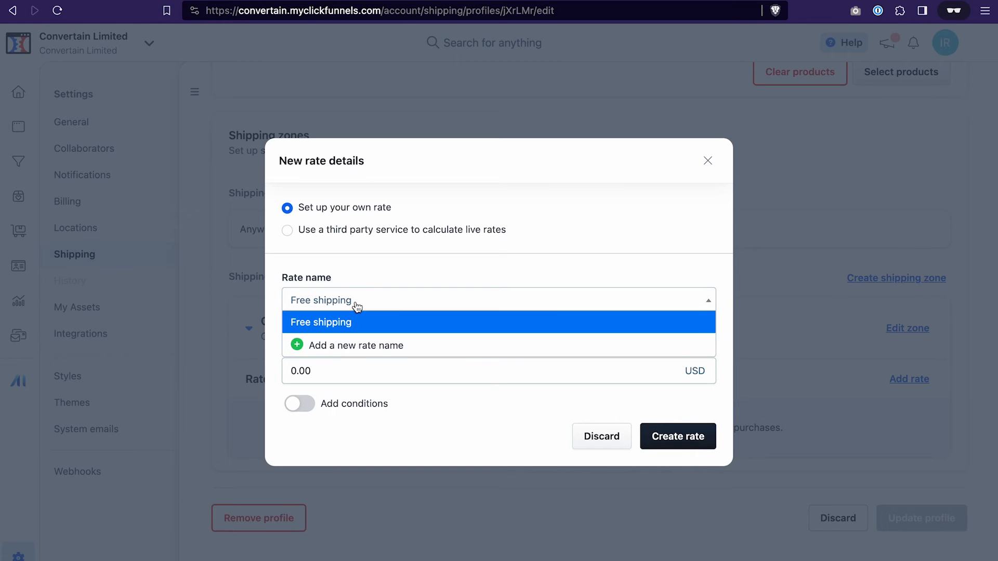
left_click(350, 347)
type("Standard Shipping")
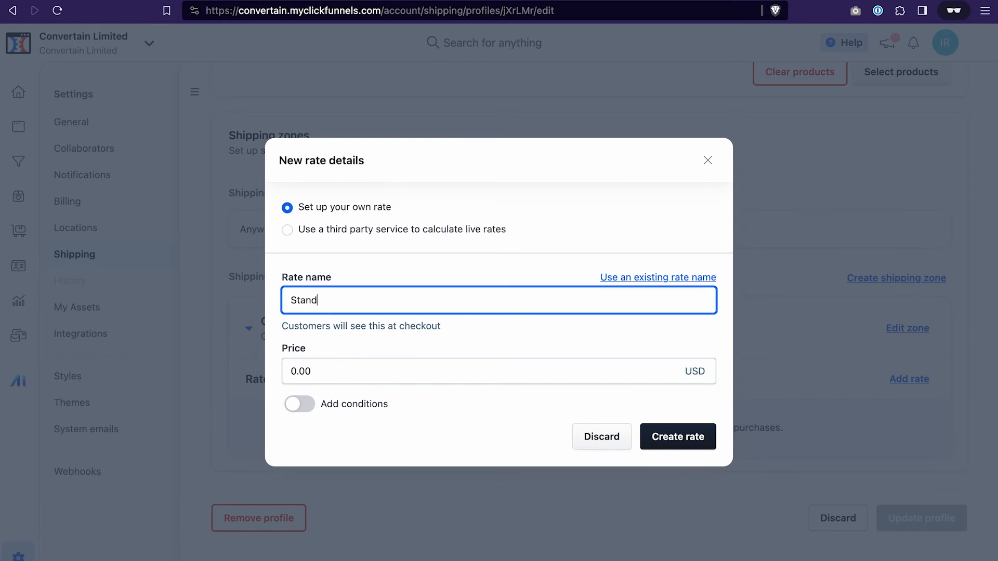
- Set the Standard Shipping rate's price to 15.00 USD
left_click(316, 377)
key("BackSpace")
key("BackSpace")
key("BackSpace")
key("BackSpace")
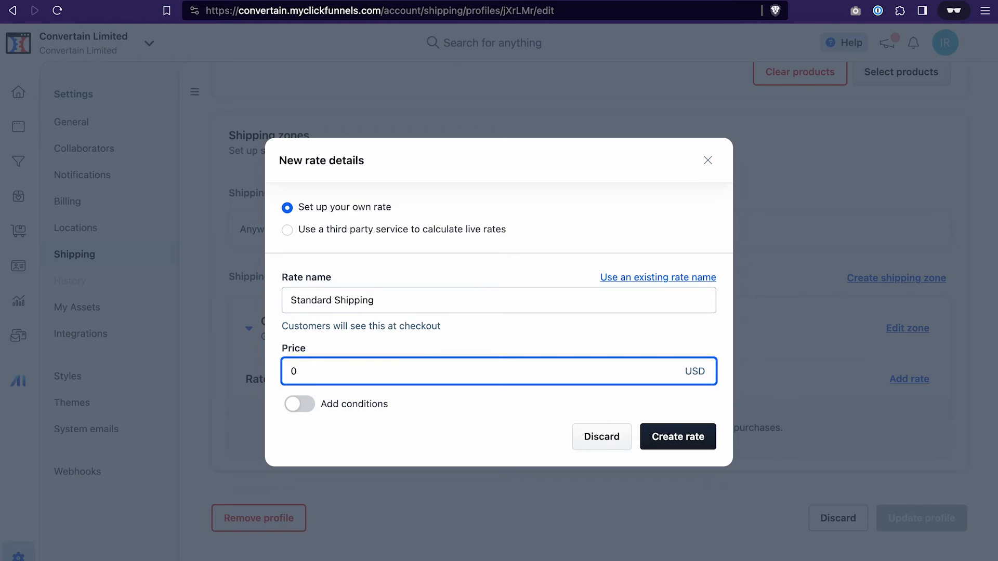
type("15.00")
left_click(310, 407)
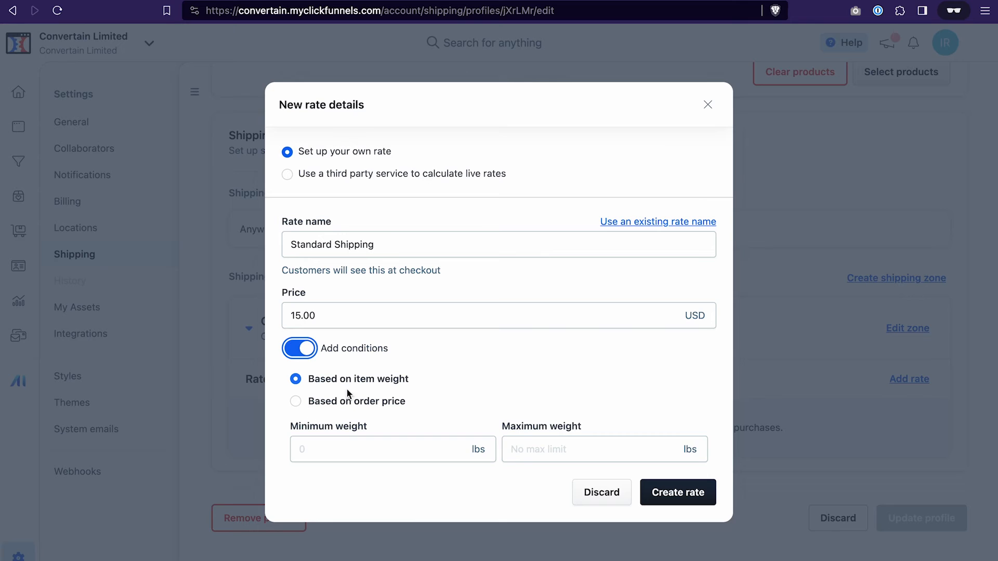
left_click(375, 384)
left_click(297, 402)
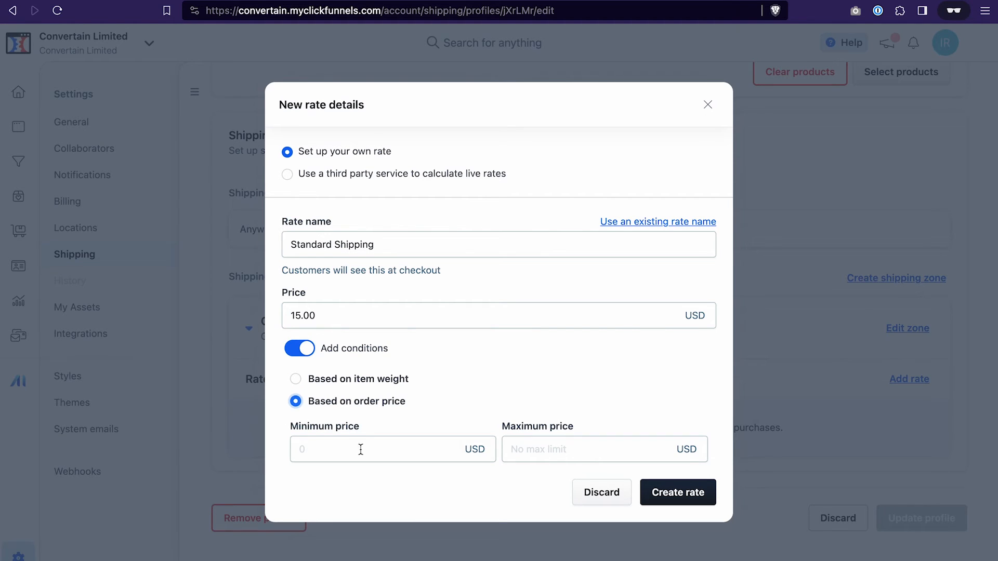
left_click(303, 349)
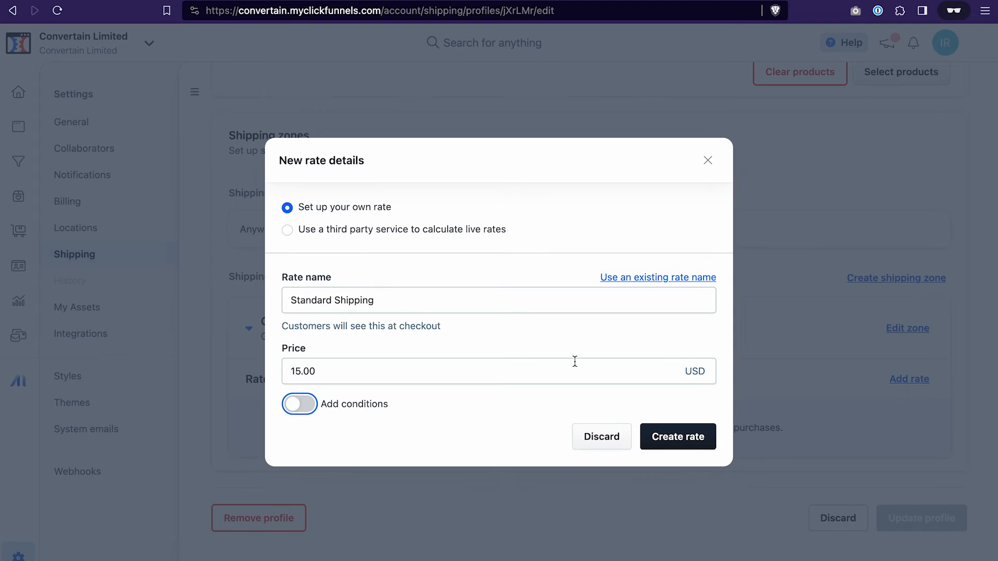
- Create the Standard Shipping rate and add a second Germany rate using Shippo live rates, without conditions
left_click(694, 440)
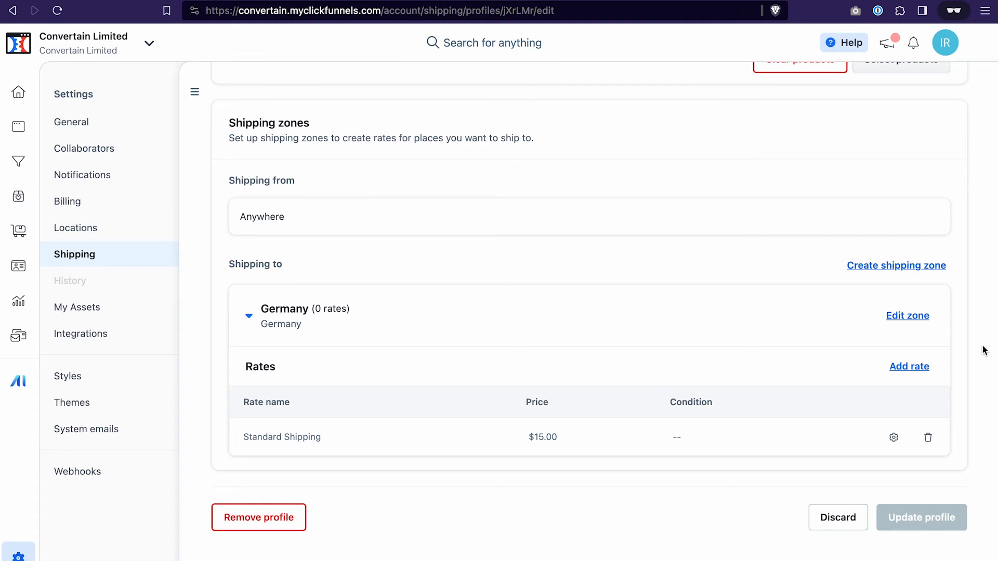
left_click(908, 369)
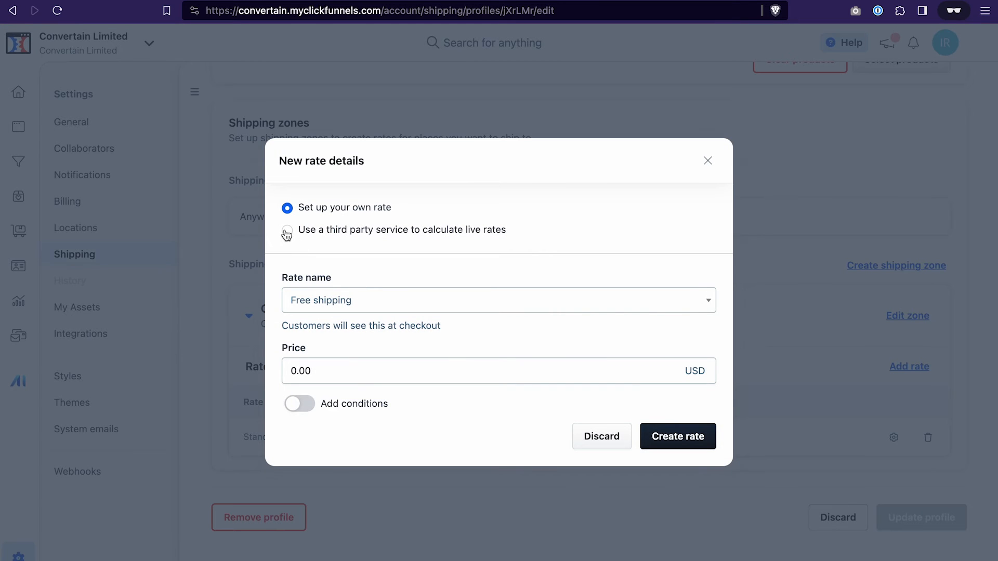
left_click(286, 232)
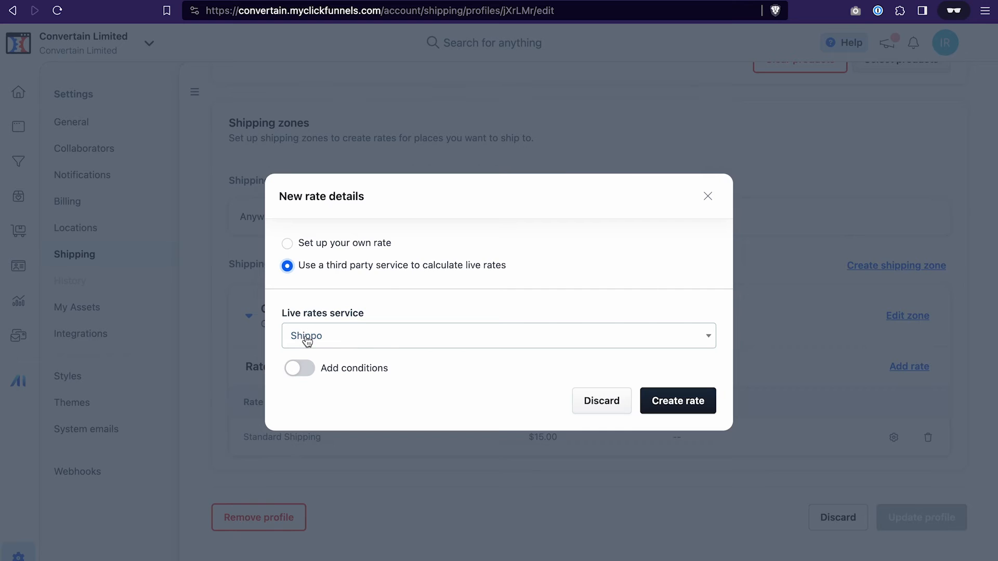
left_click(307, 369)
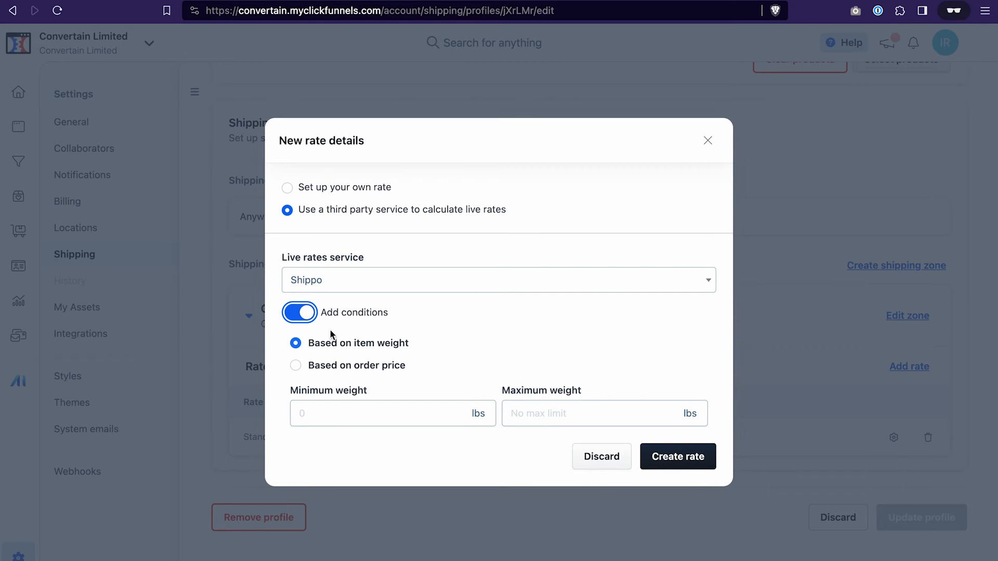
left_click(294, 318)
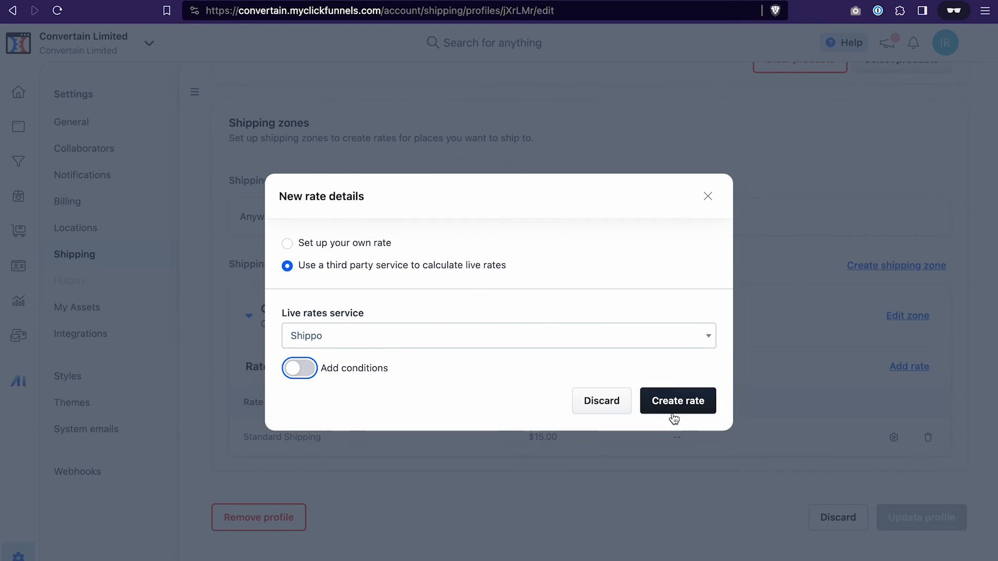
left_click(676, 407)
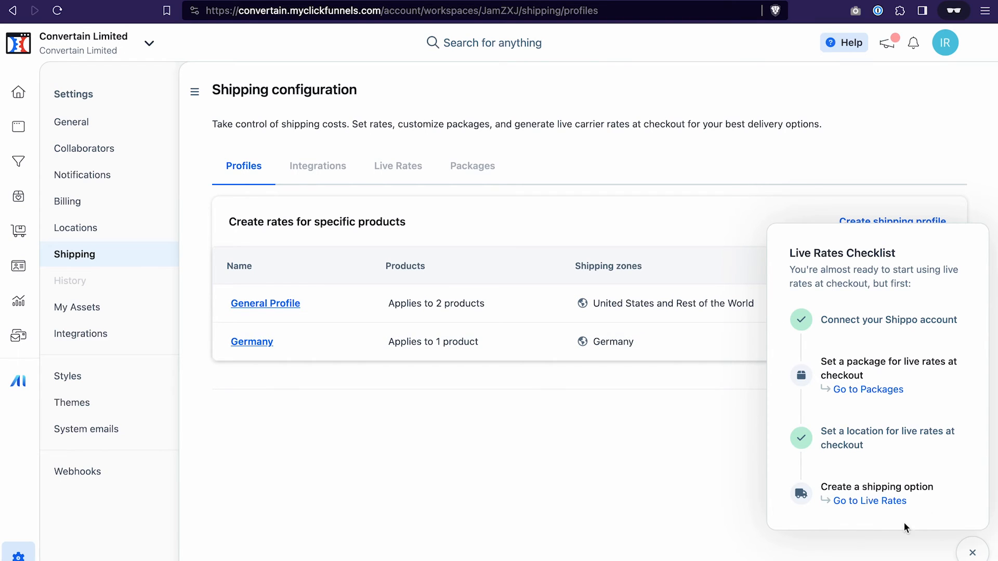
- Start a new shipping option for live rates at checkout and name it Standard
left_click(460, 464)
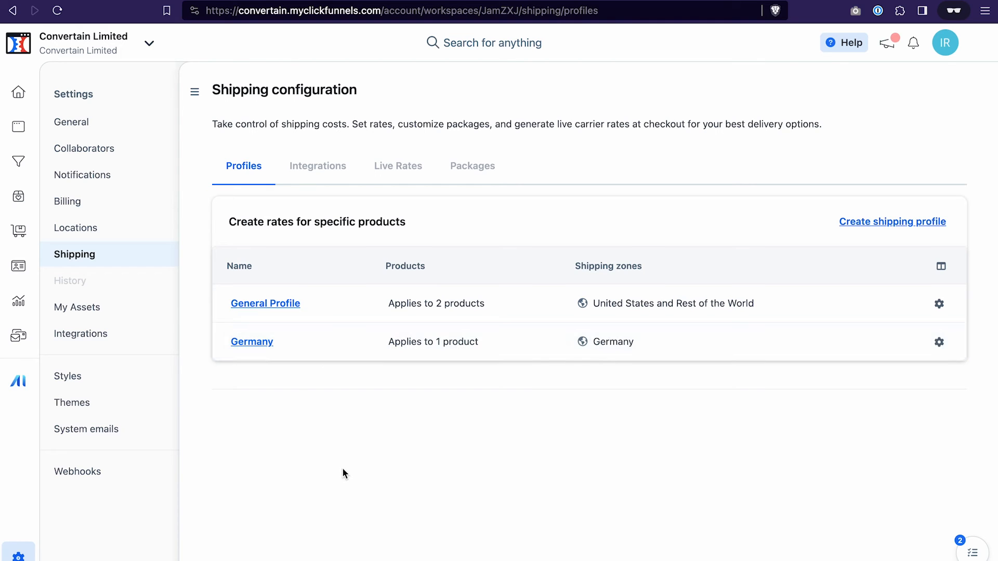
left_click(392, 170)
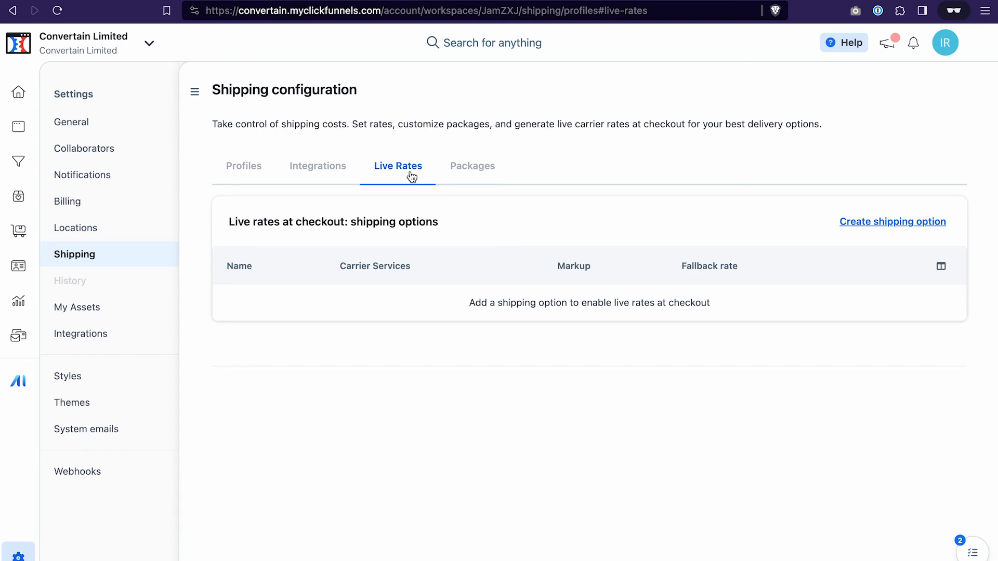
left_click(910, 224)
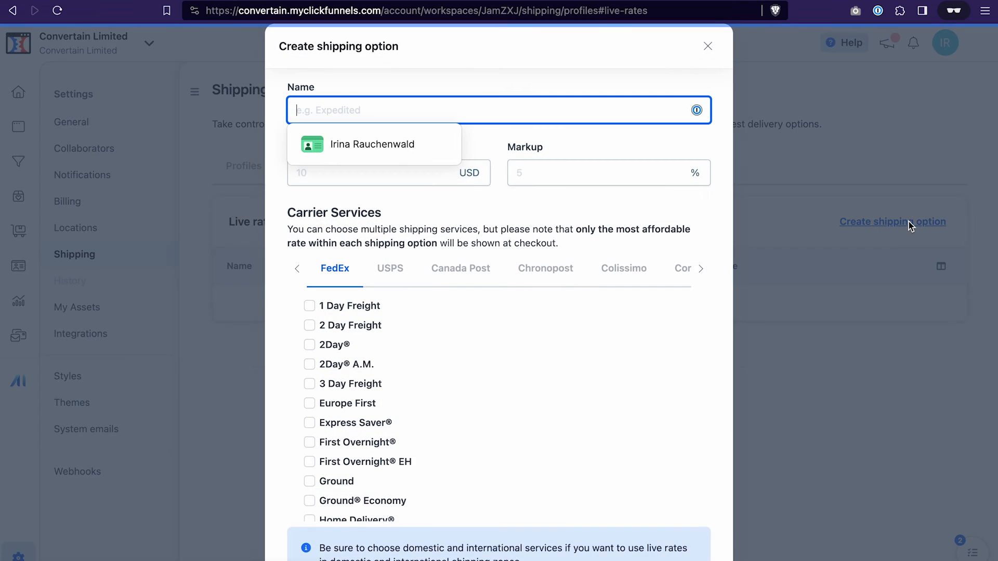
left_click(513, 52)
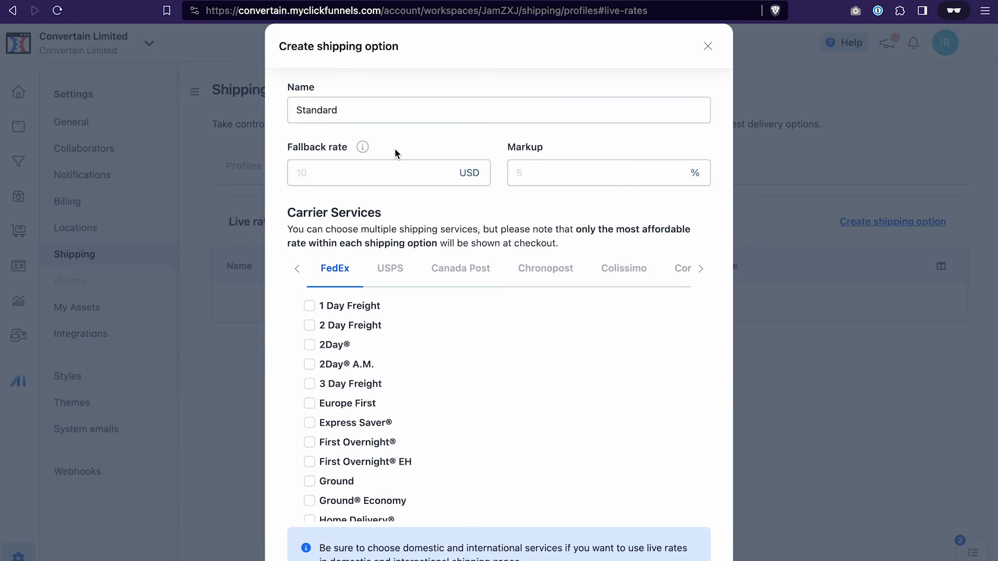
- Set the Standard option's fallback rate to 15.00 USD and its markup to 3%
left_click(307, 175)
type("1")
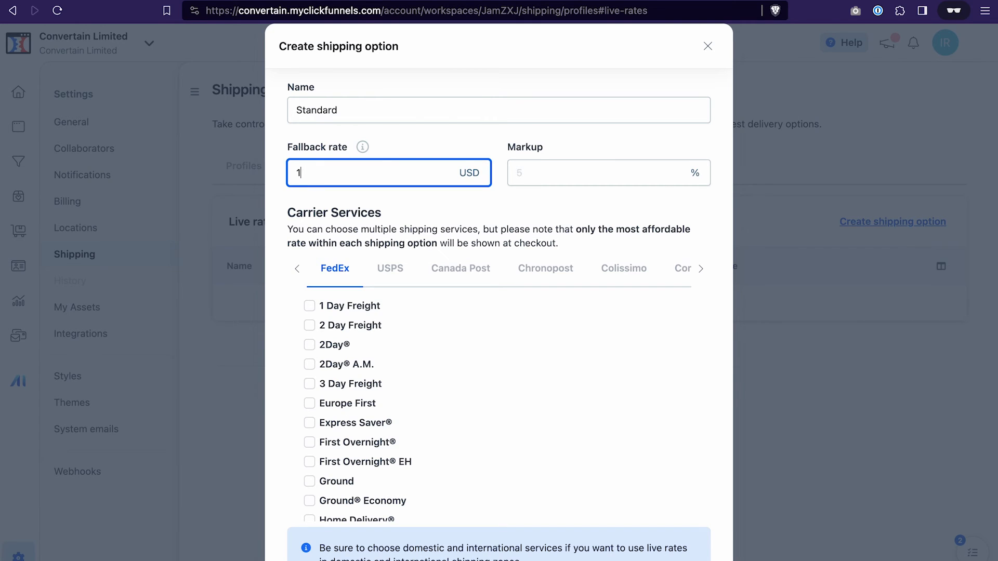
type("5.00")
left_click(490, 135)
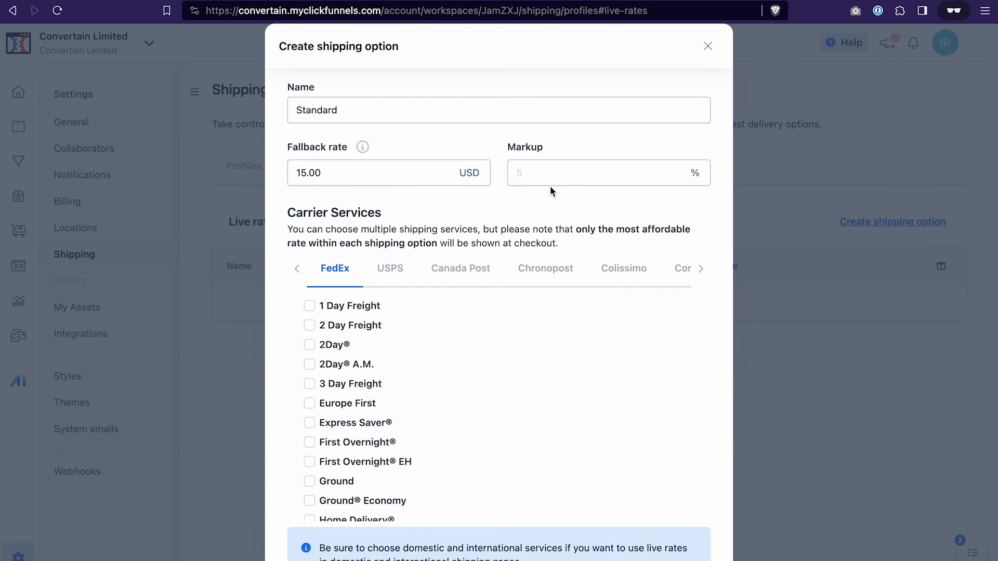
left_click(531, 174)
type("3")
scroll(466, 179, "down", 1)
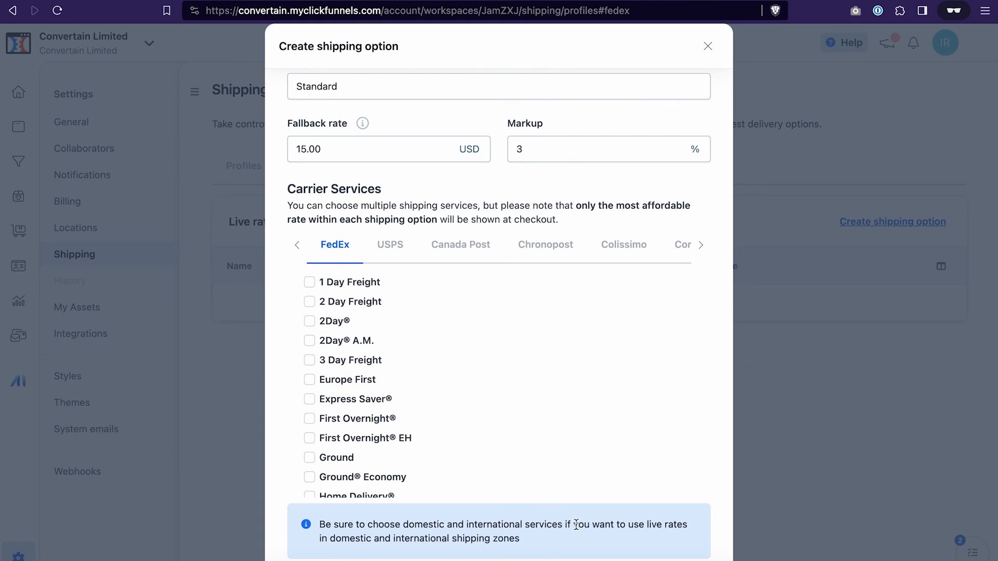
- Include FedEx 1 Day Freight, FedEx 2Day A.M. and the first two DHL Express services in the Standard option
left_click(310, 282)
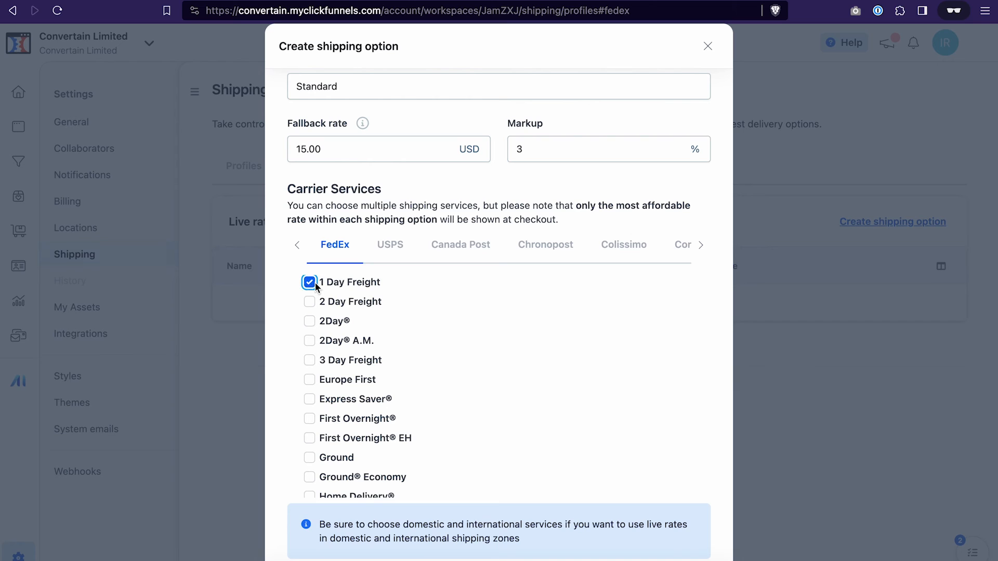
left_click(311, 341)
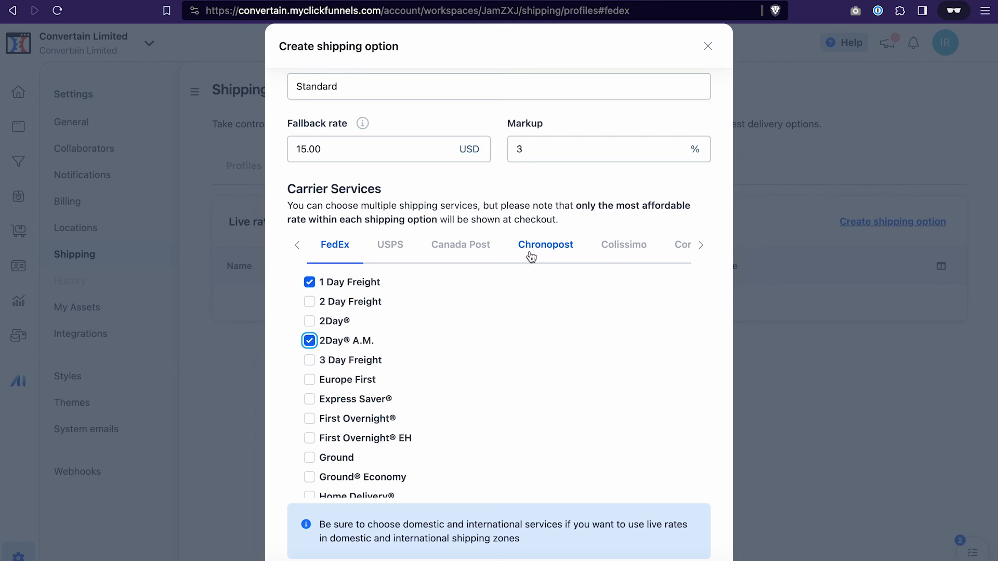
left_click(700, 250)
left_click(700, 245)
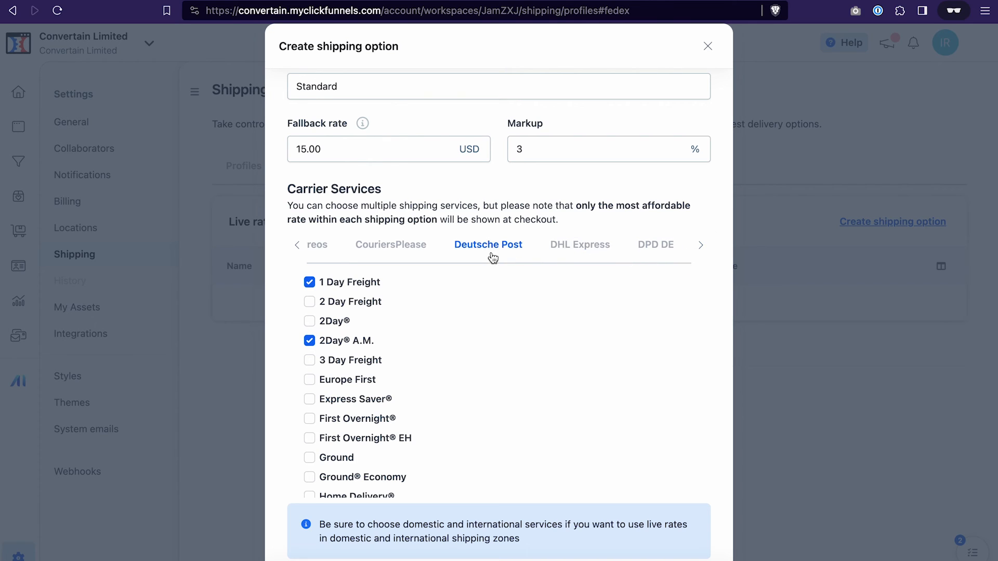
left_click(568, 249)
left_click(309, 282)
left_click(309, 302)
- Include the DHL Express Worldwide service as well and create the Standard shipping option
scroll(597, 408, "down", 5)
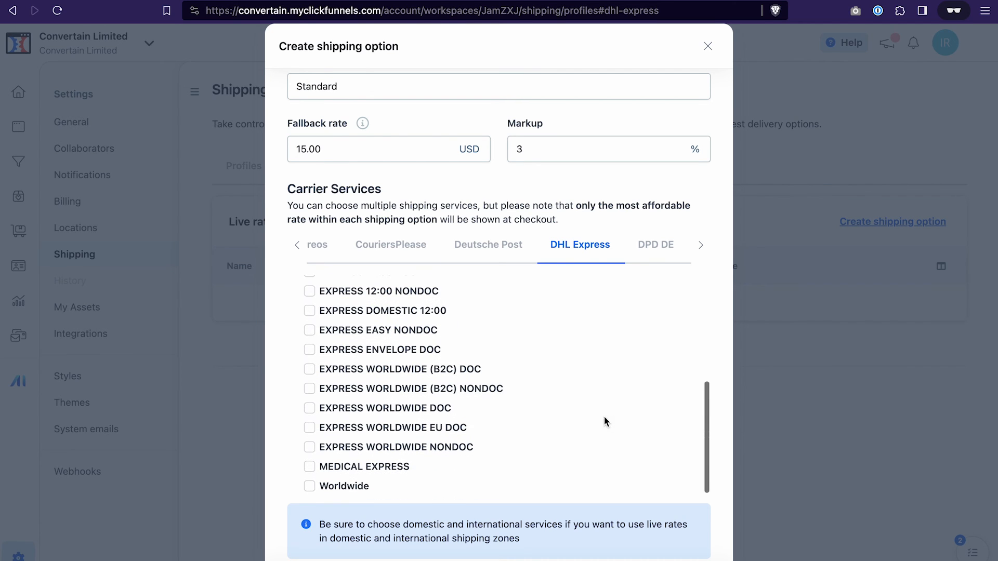
scroll(725, 203, "down", 2)
scroll(725, 203, "up", 3)
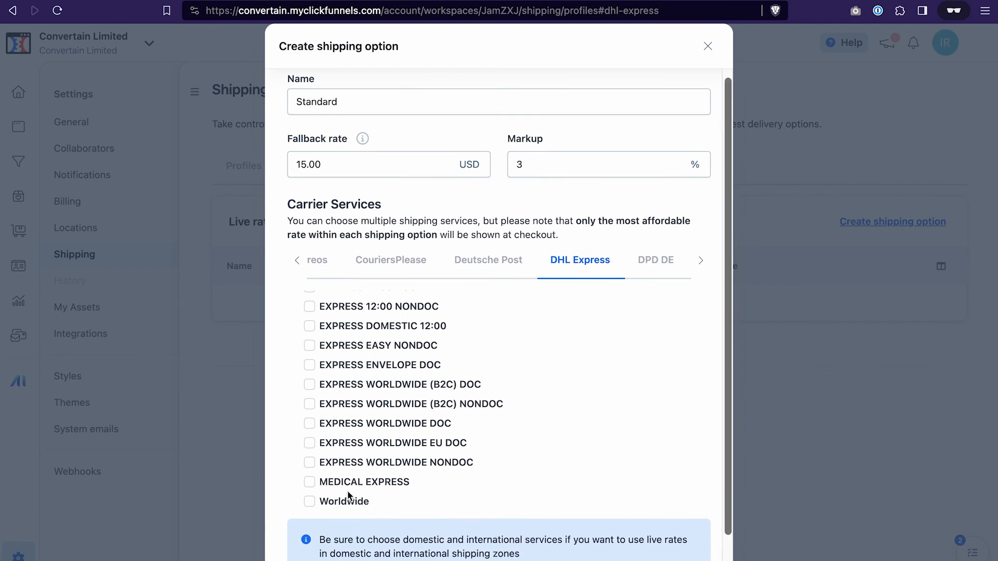
left_click(319, 499)
scroll(520, 447, "down", 1)
left_click(682, 555)
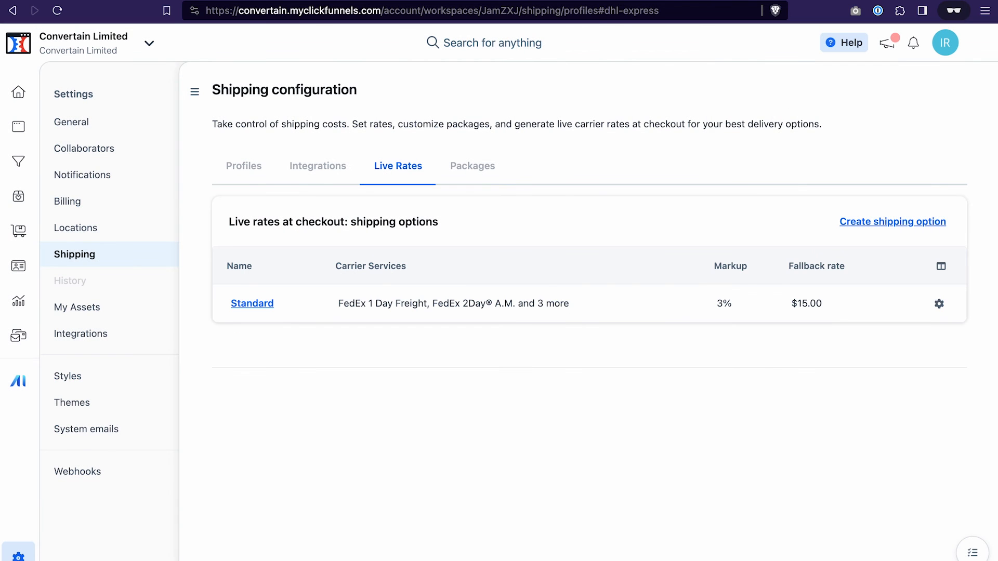
- Create a USPS Large Flat Rate Box carrier package and use it to calculate live rates at checkout
left_click(971, 555)
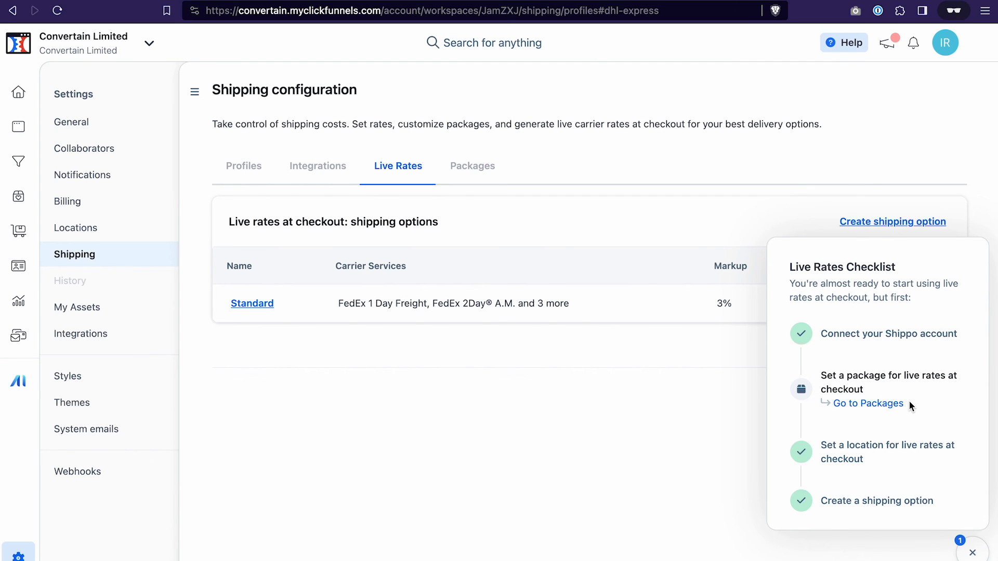
left_click(972, 553)
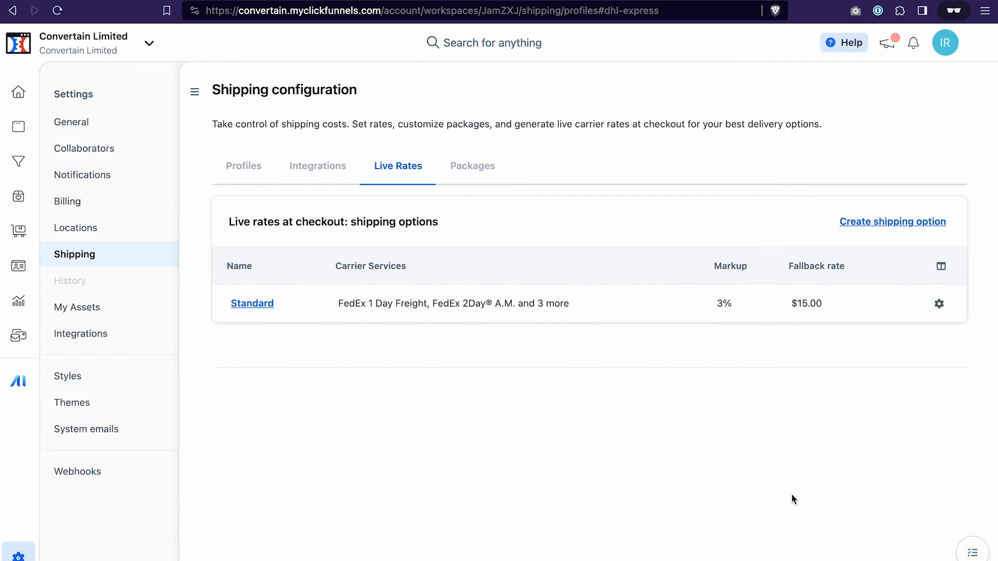
left_click(477, 171)
left_click(908, 223)
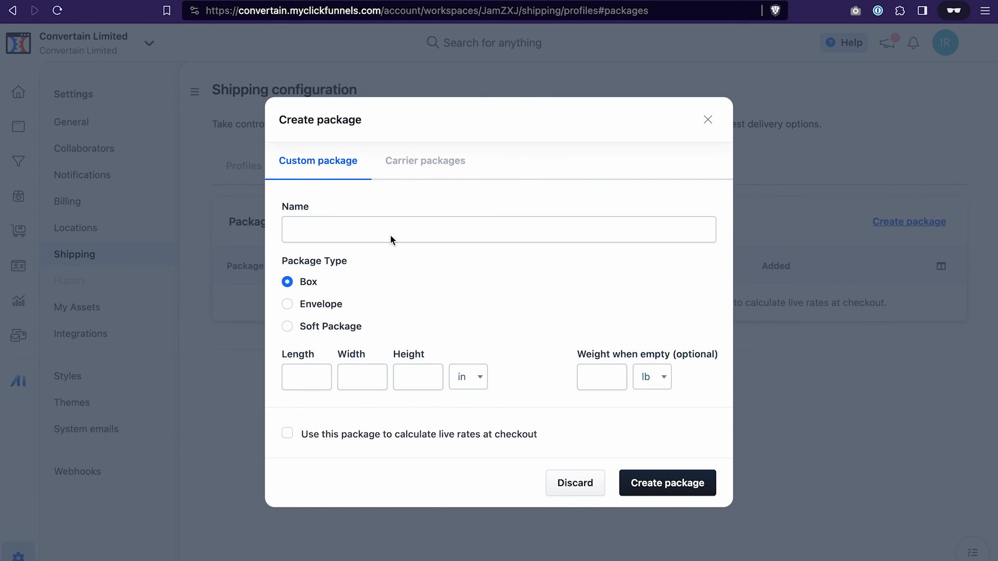
left_click(414, 168)
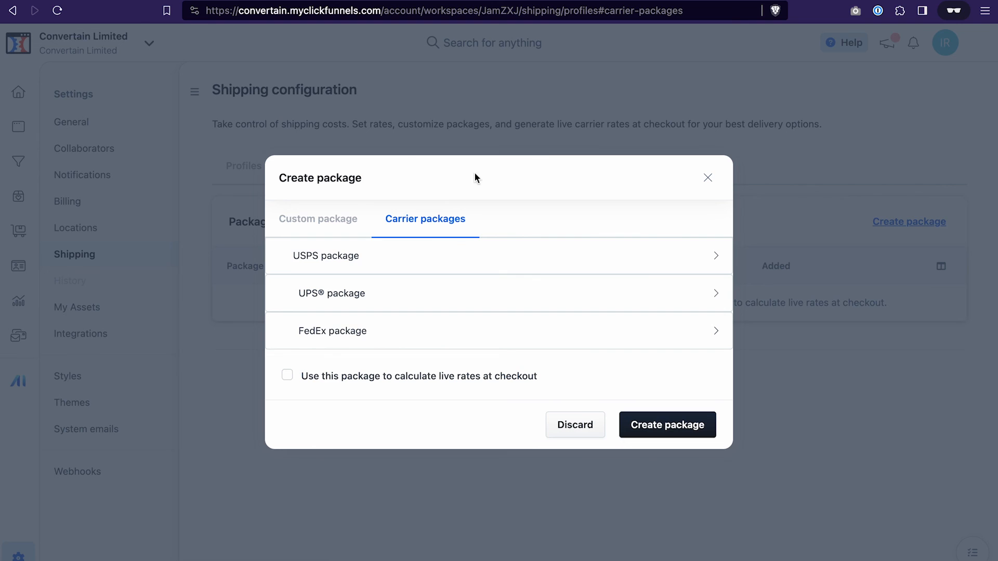
left_click(350, 257)
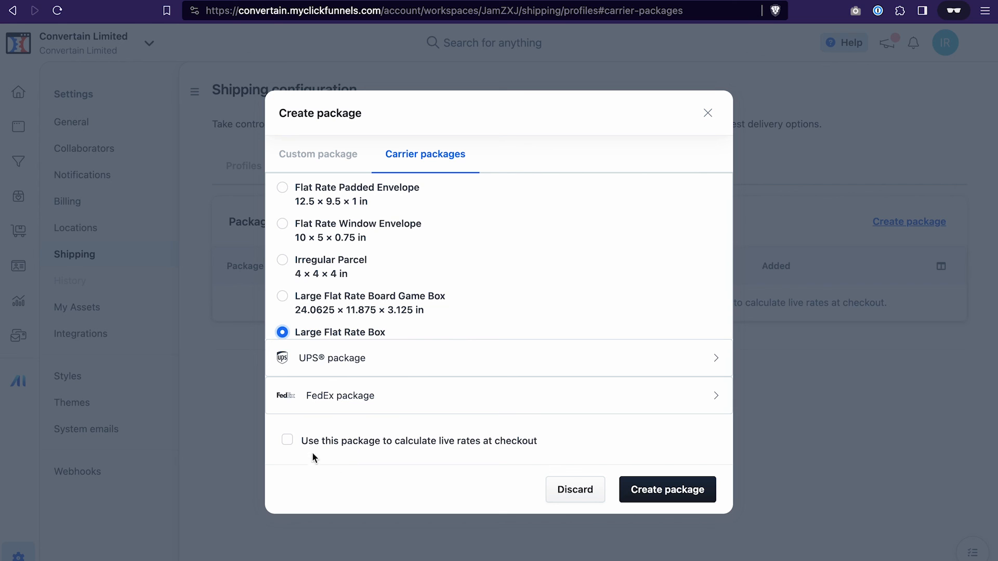
left_click(288, 442)
left_click(664, 486)
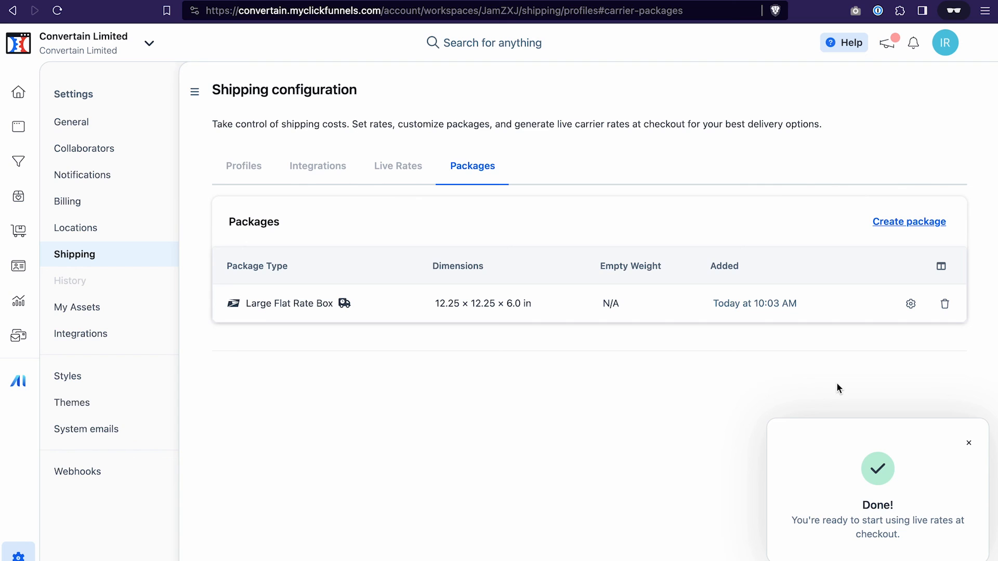
left_click(968, 443)
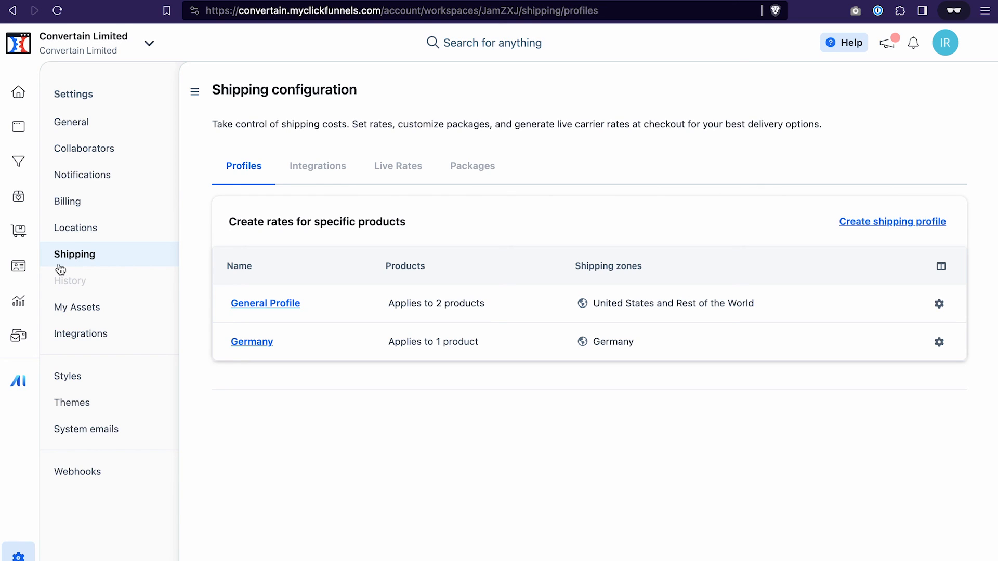
- Check the location set for shipping in the Locations settings and return to the shipping profiles
left_click(97, 234)
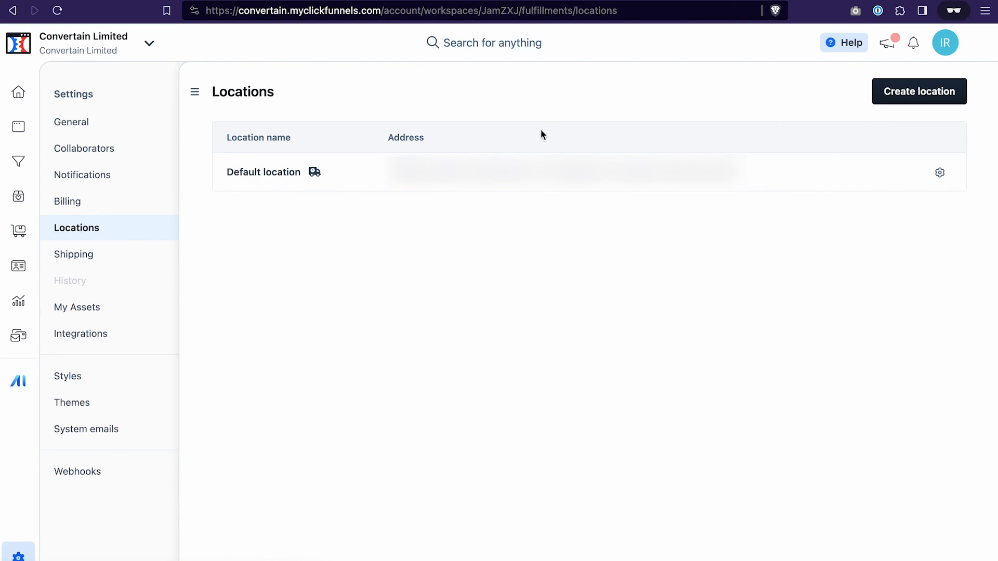
left_click(109, 261)
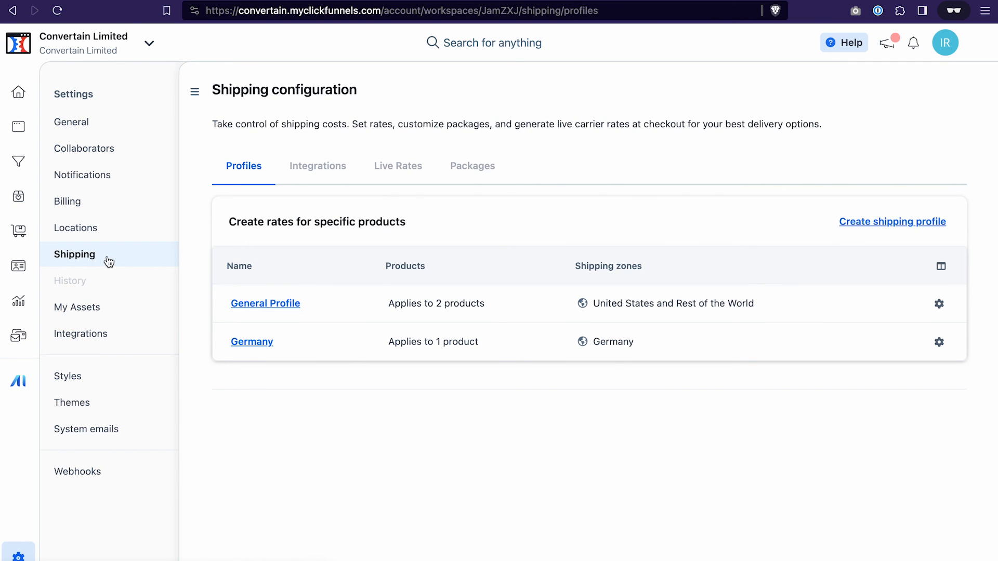